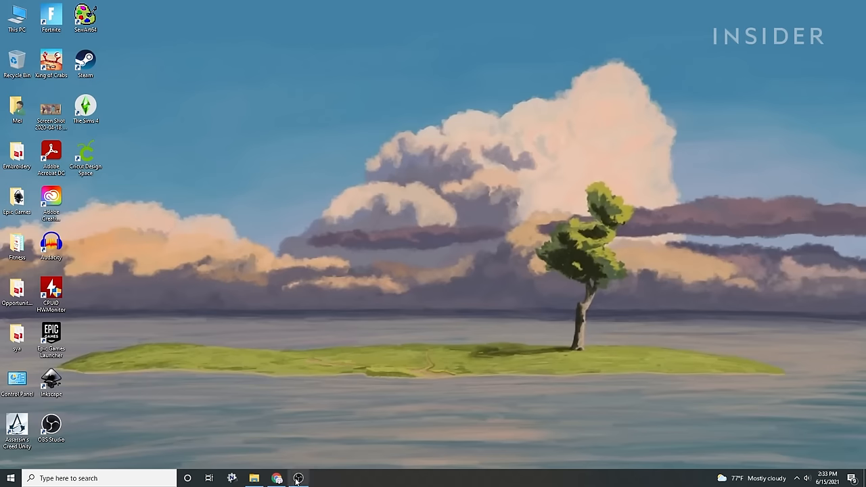
# - Bring up the B450 TOMAHAWK MAX specification page in Chrome to review supported memory speeds
pyautogui.click(278, 480)
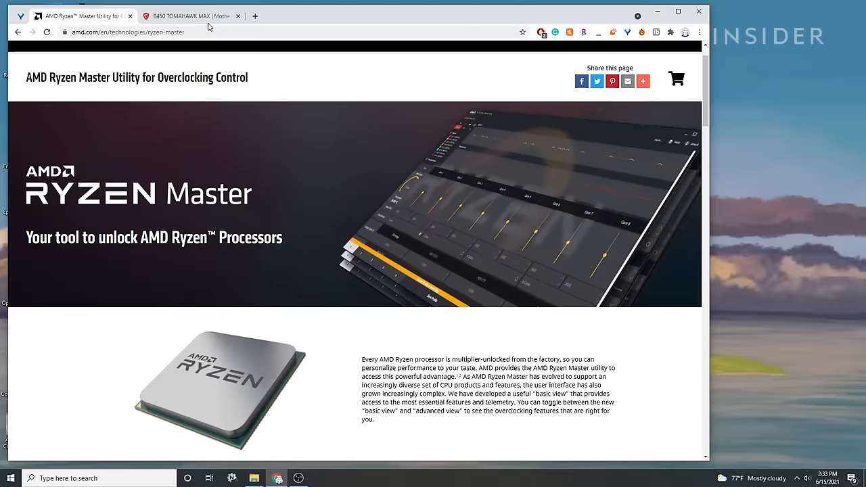
pyautogui.click(191, 15)
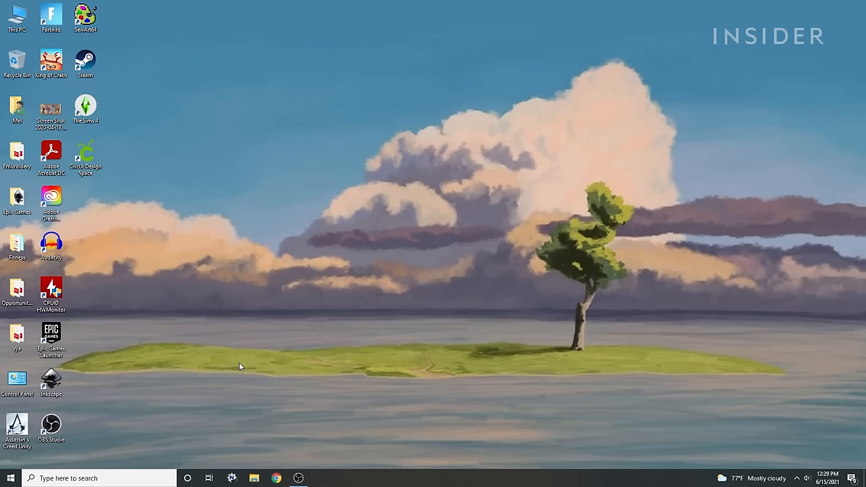
pyautogui.click(117, 478)
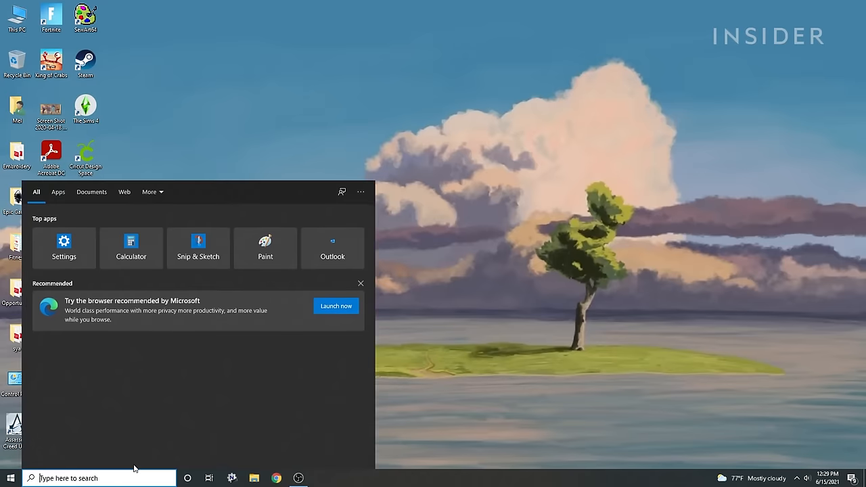
pyautogui.write('hwm')
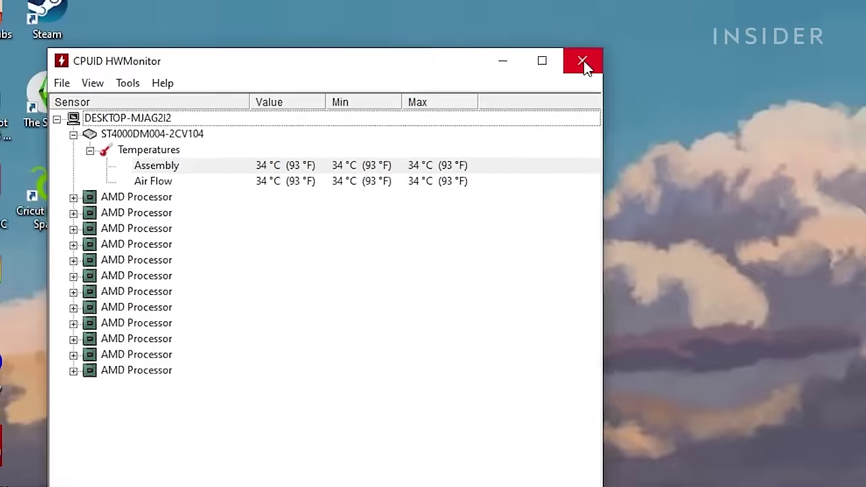
pyautogui.click(586, 64)
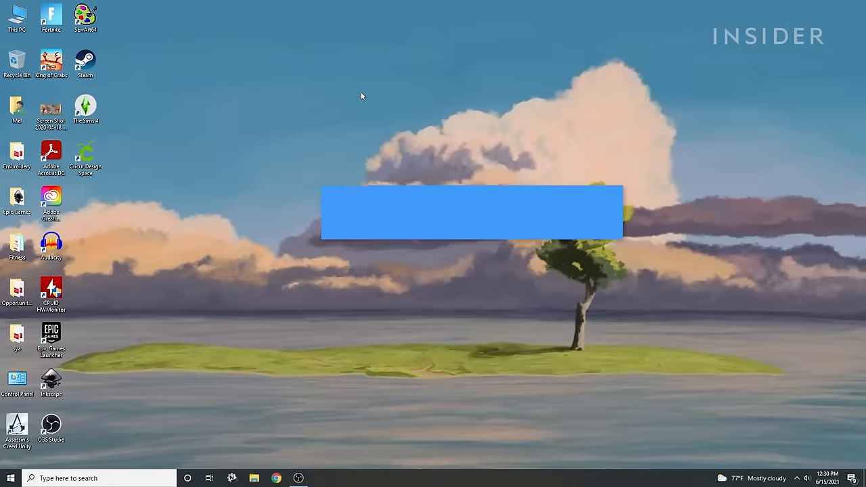
pyautogui.hotkey('ctrl', 'shift', 'Escape')
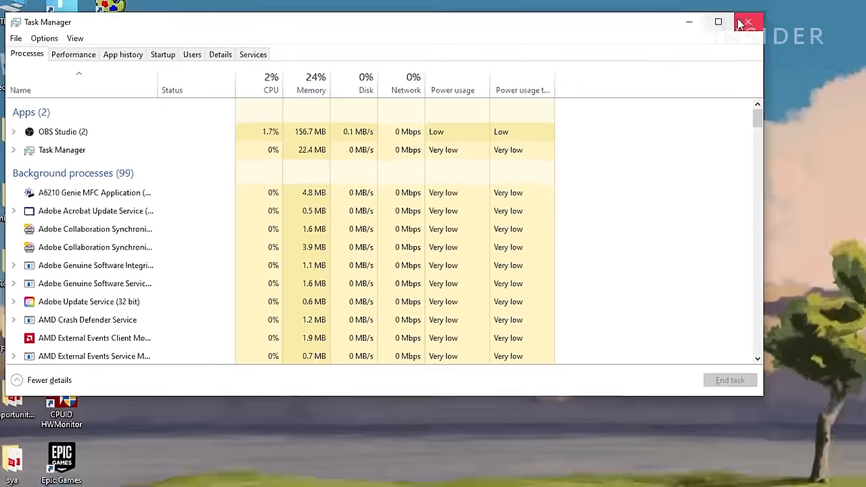
pyautogui.click(747, 22)
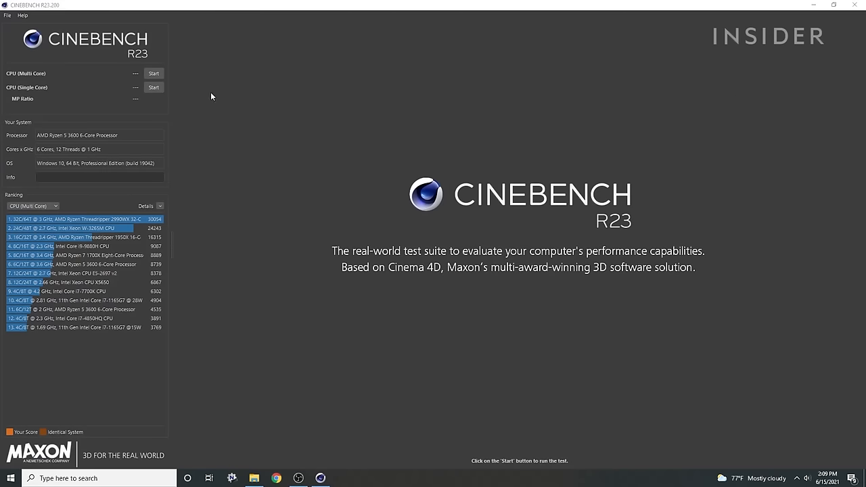
# - Run the Cinebench multi-core CPU test, finishing at 2163 pts
pyautogui.click(154, 73)
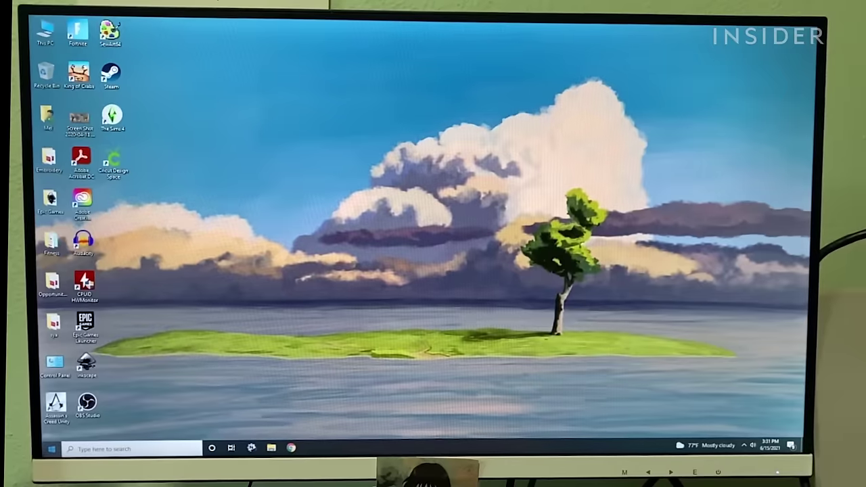
# - Shut Windows down from the Start menu power options to reboot into the BIOS
pyautogui.press('super')
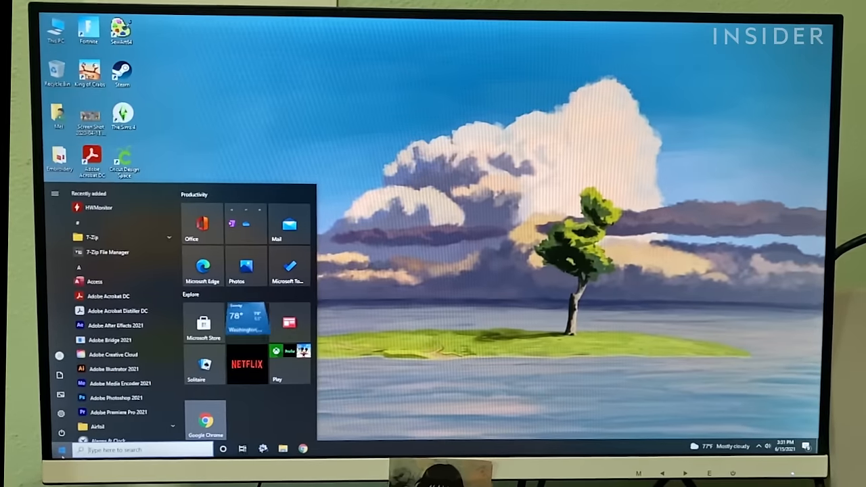
pyautogui.click(63, 434)
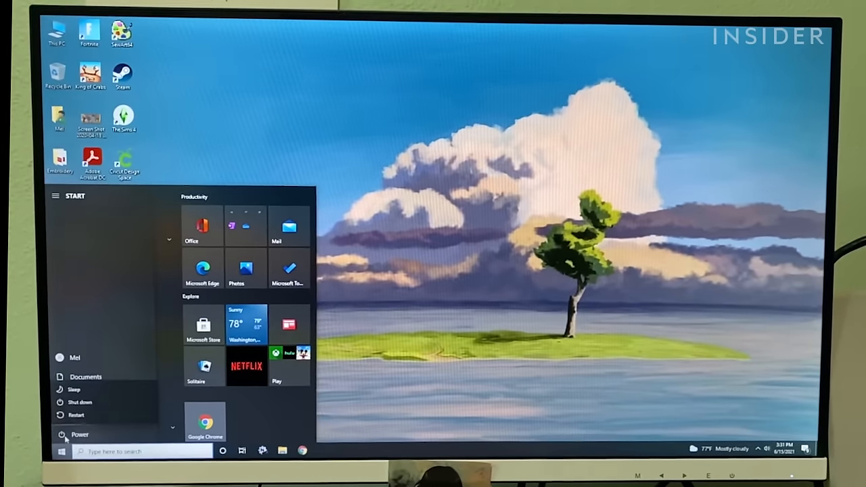
pyautogui.click(80, 402)
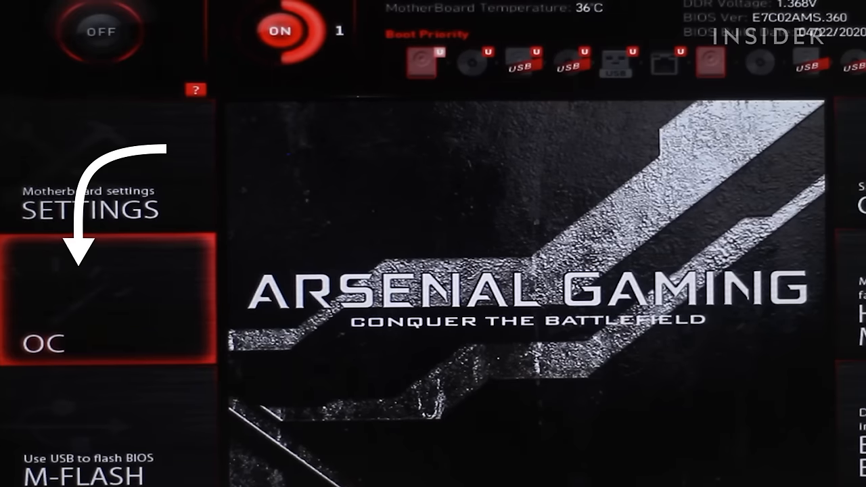
# - In the OC section, set CPU Ratio to 20.00 for a 2000 MHz adjusted CPU frequency
pyautogui.press('Return')
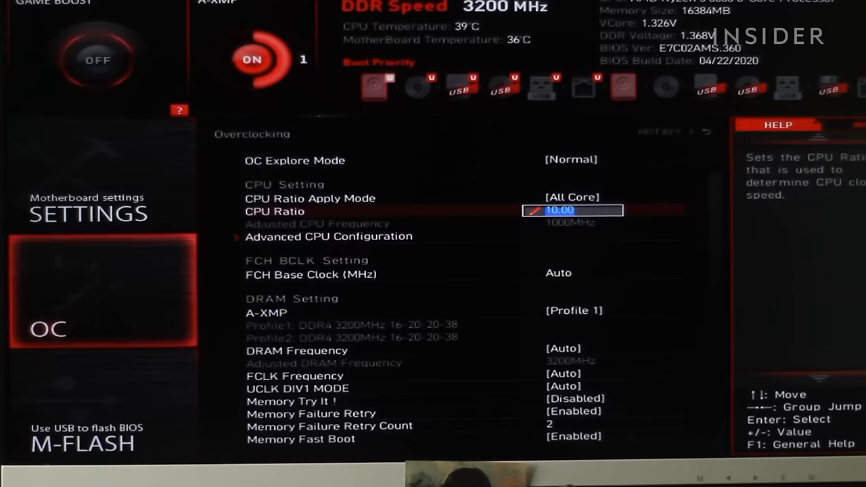
pyautogui.press('Return')
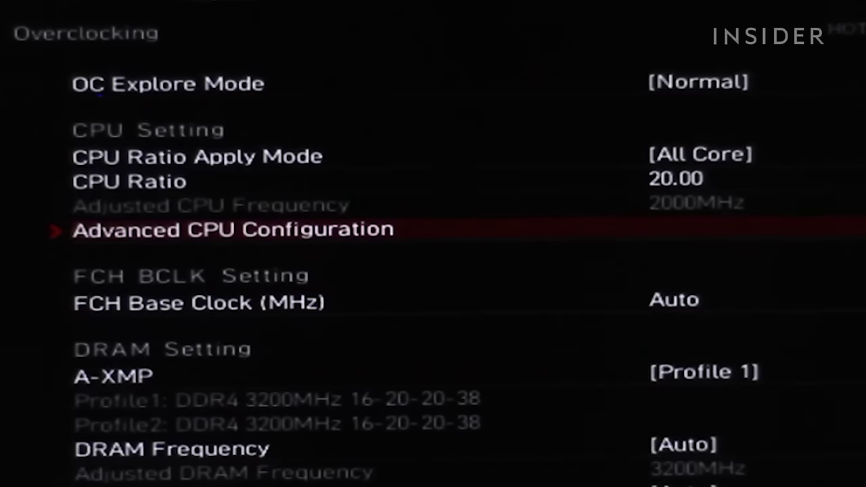
# - Raise CPU Ratio to 30.00, then return it to 20.00
pyautogui.press('Up')
pyautogui.press('Return')
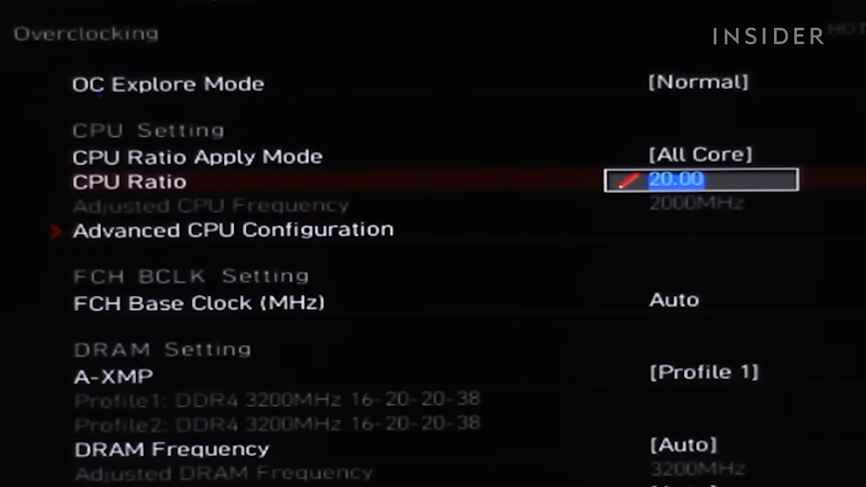
pyautogui.write('0.')
pyautogui.press('Return')
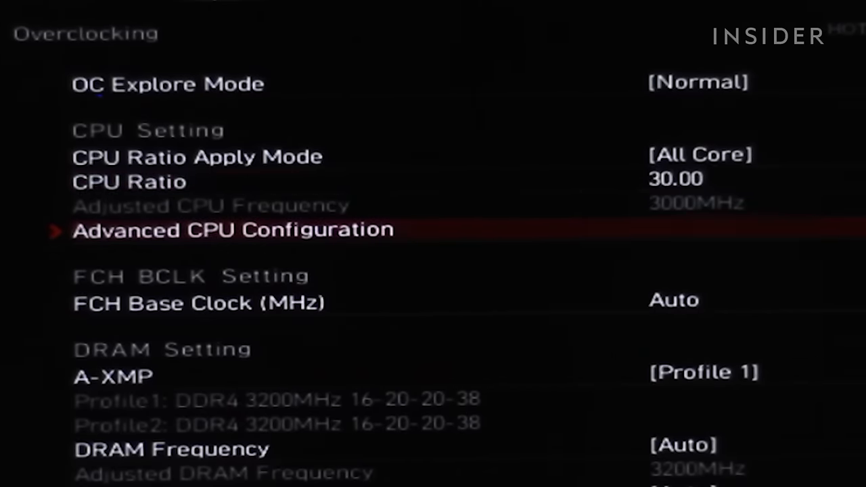
pyautogui.press('Down')
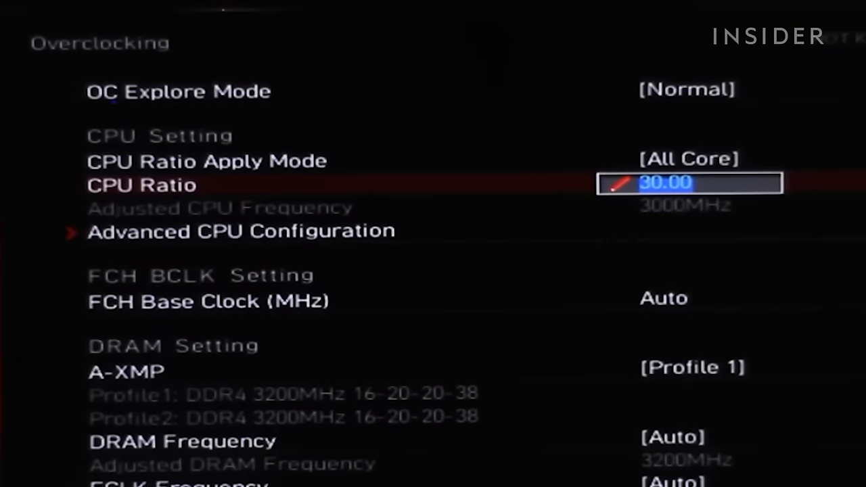
pyautogui.write('20.')
pyautogui.press('Return')
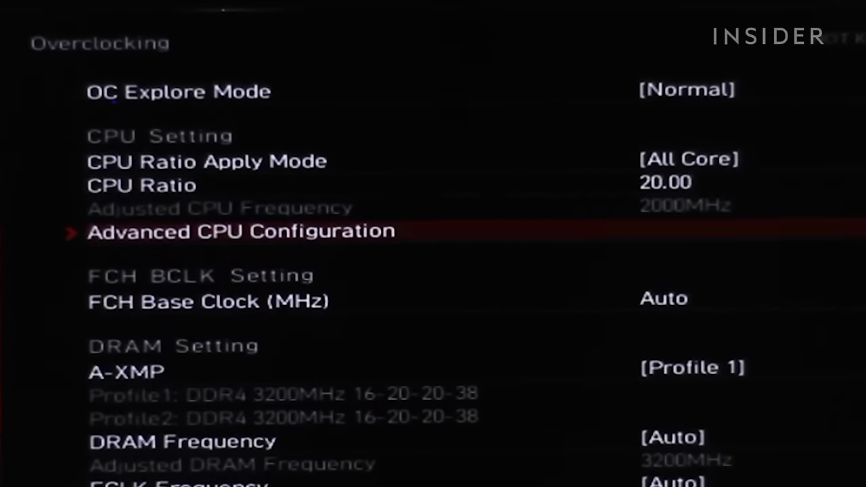
# - In OC Voltage Setting, put CPU Core Voltage in Override Mode at 1.3500 V
pyautogui.press('Down')
pyautogui.press('Return')
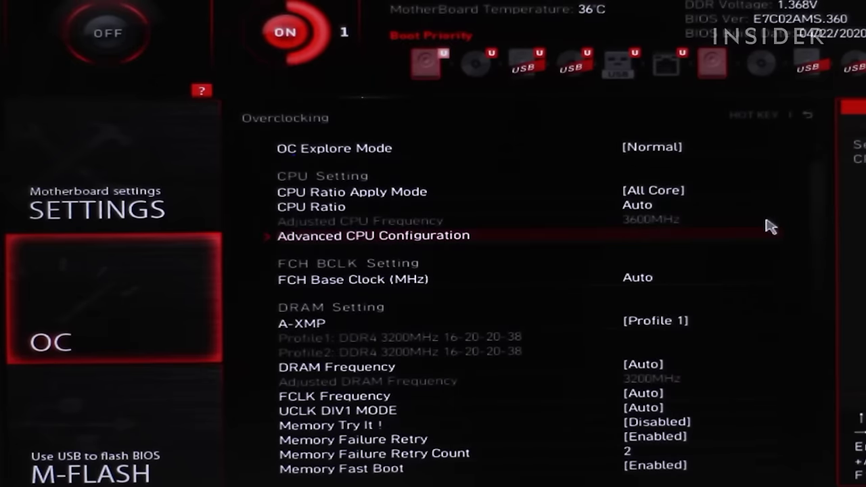
pyautogui.scroll(-3, 771, 226)
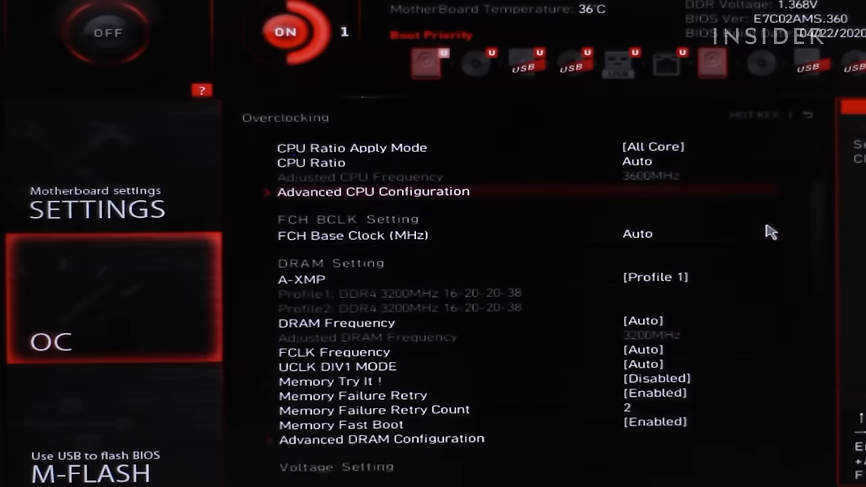
pyautogui.scroll(-3, 771, 226)
pyautogui.scroll(-3, 771, 230)
pyautogui.scroll(-2, 771, 233)
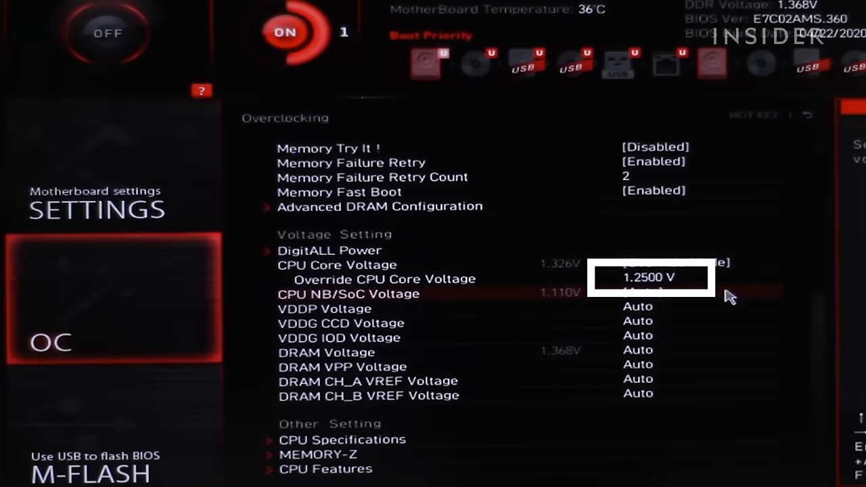
pyautogui.write('1.')
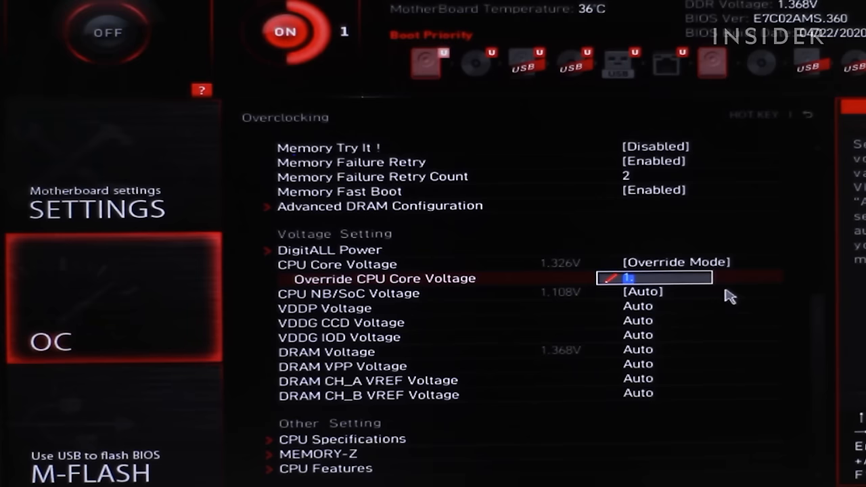
pyautogui.write('35')
pyautogui.press('Return')
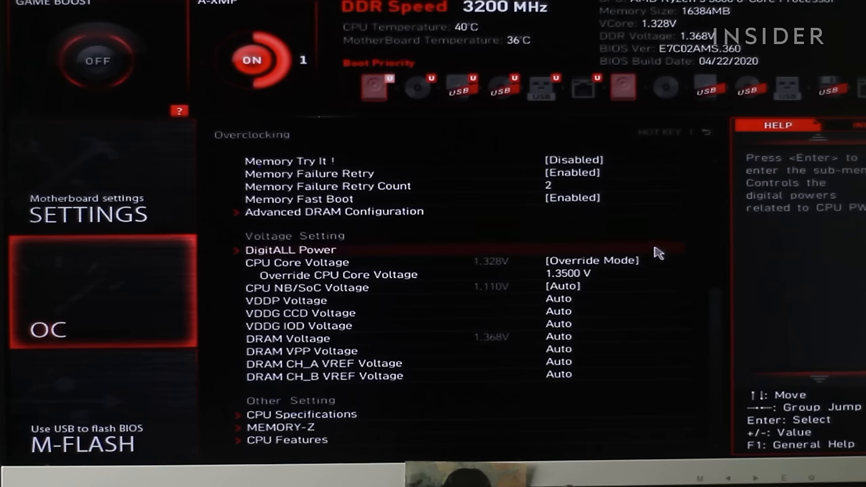
# - Raise the override CPU core voltage to 1.4000 V
pyautogui.click(650, 274)
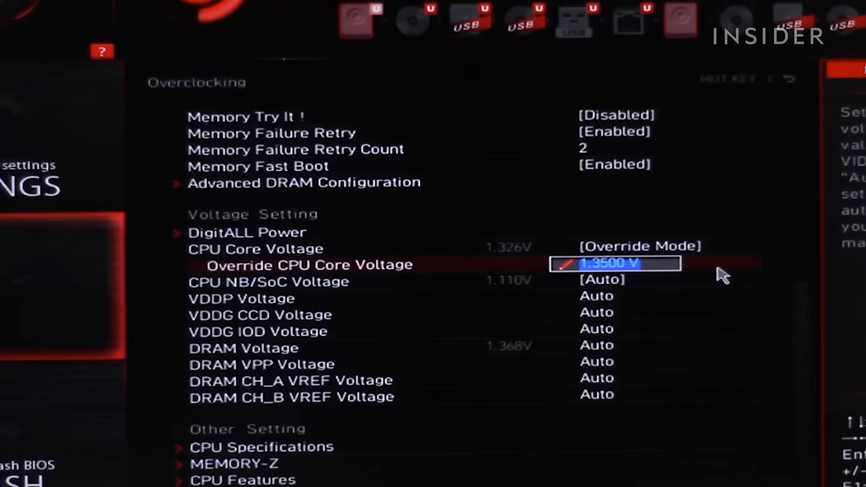
pyautogui.write('1.4')
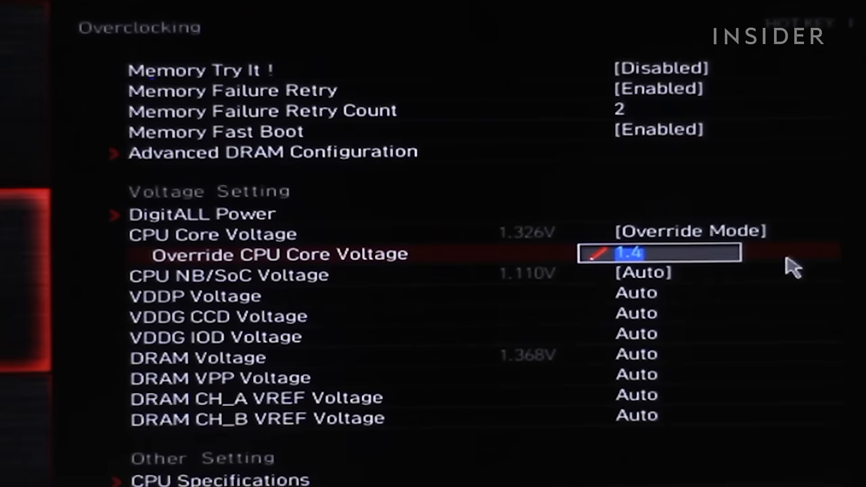
pyautogui.press('Return')
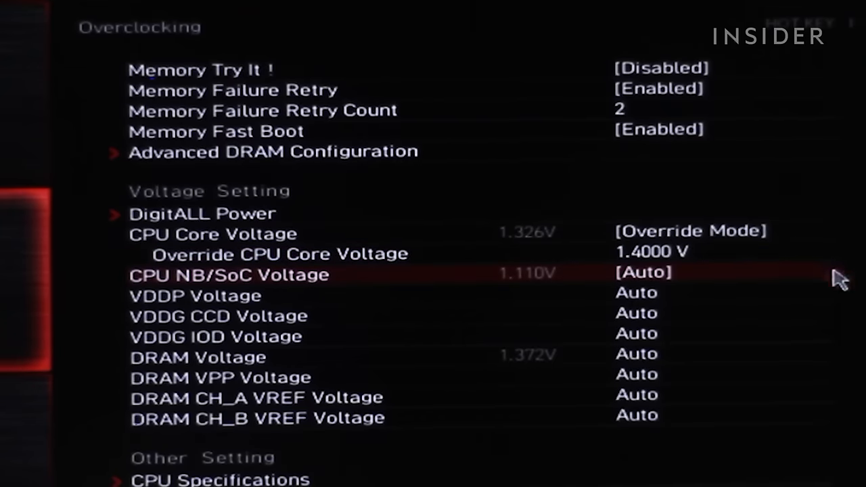